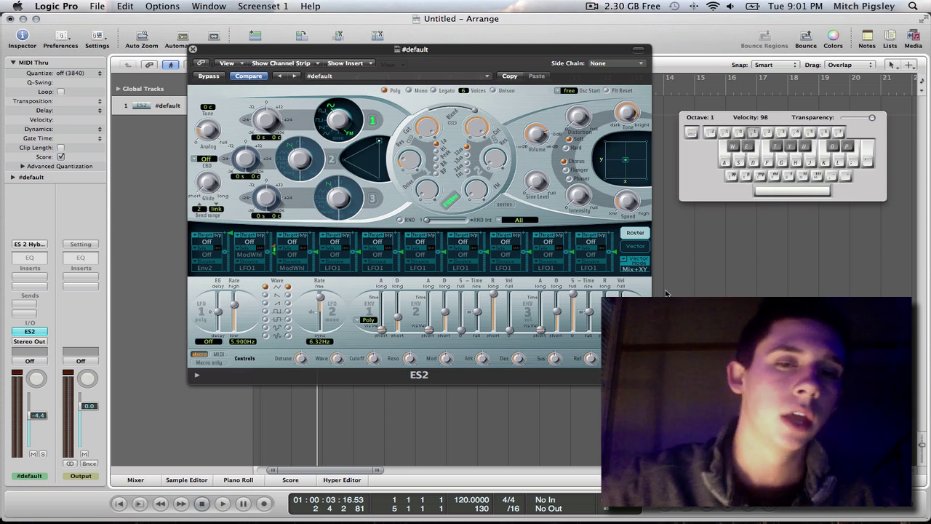
# Set oscillator 1 to FM, switch on oscillators 2 and 3, and rebalance the triangle mix
pyautogui.hscroll(1, 662, 289)
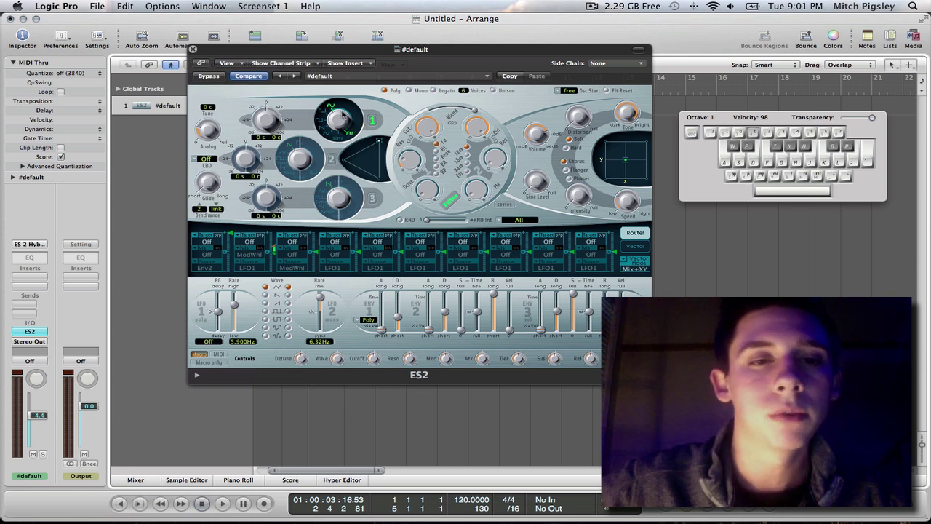
pyautogui.click(349, 130)
pyautogui.click(331, 159)
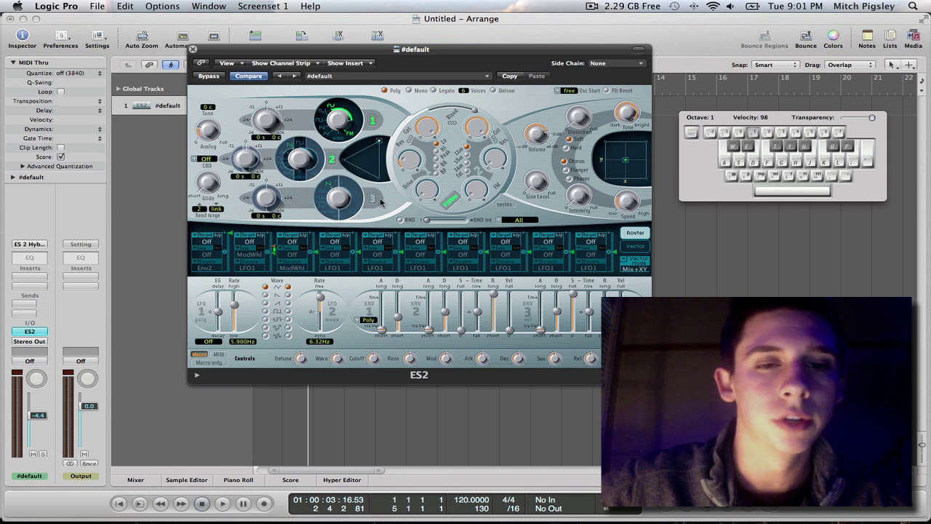
pyautogui.click(371, 197)
pyautogui.moveTo(376, 157); pyautogui.dragTo(369, 158)
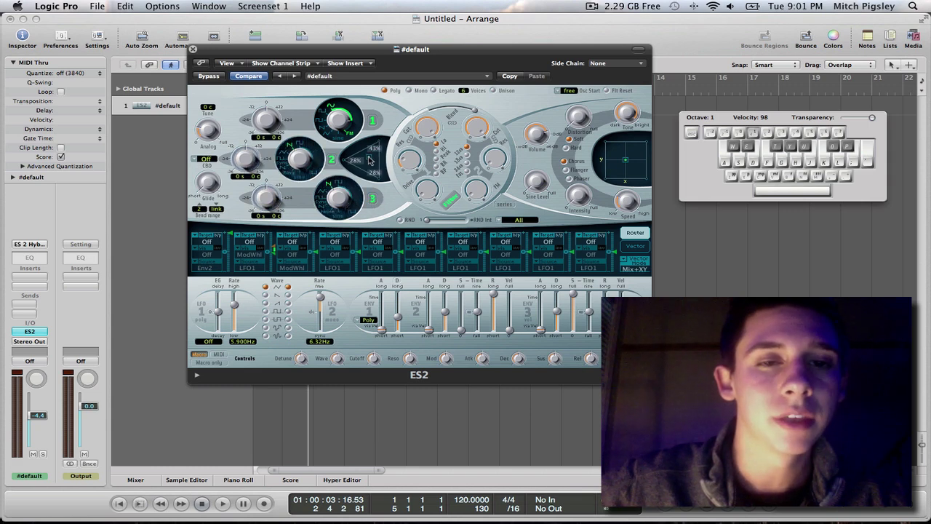
# Give oscillator 2 the 04-orgn1 waveform
pyautogui.rightClick(301, 181)
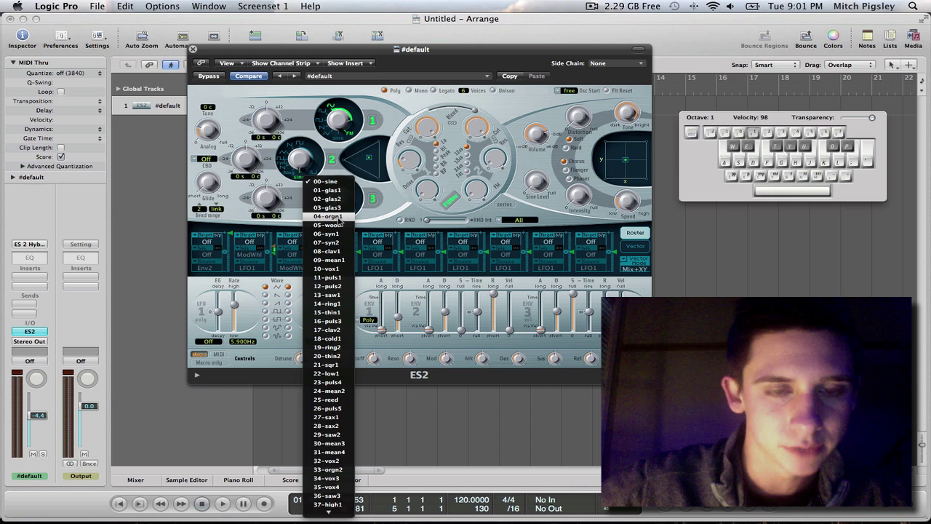
pyautogui.click(339, 216)
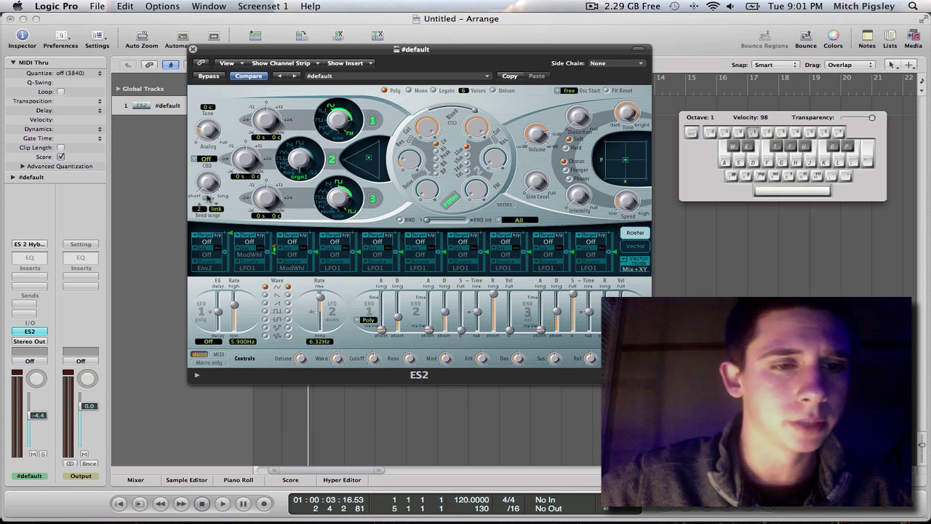
pyautogui.moveTo(208, 181)
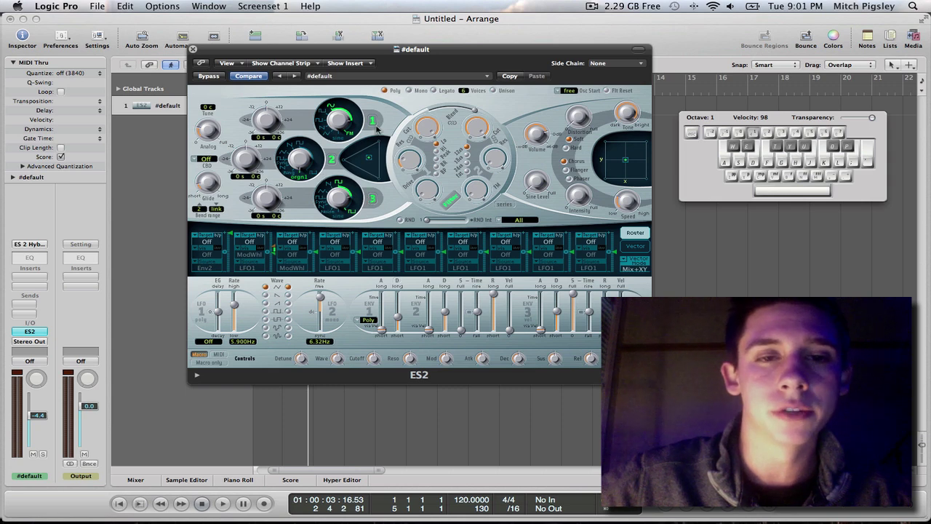
pyautogui.moveTo(369, 160)
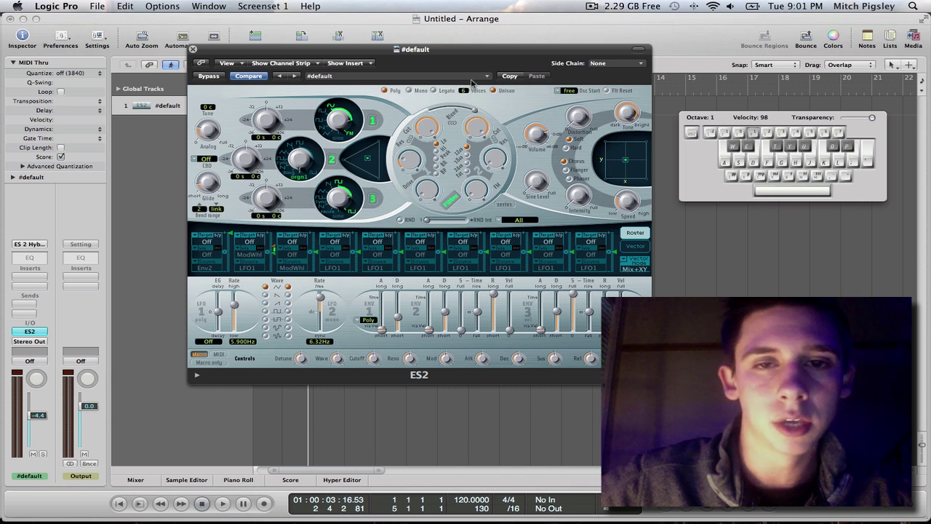
# Switch the ES2 to mono Unison with the voice count raised to 12
pyautogui.moveTo(471, 80); pyautogui.dragTo(466, 104)
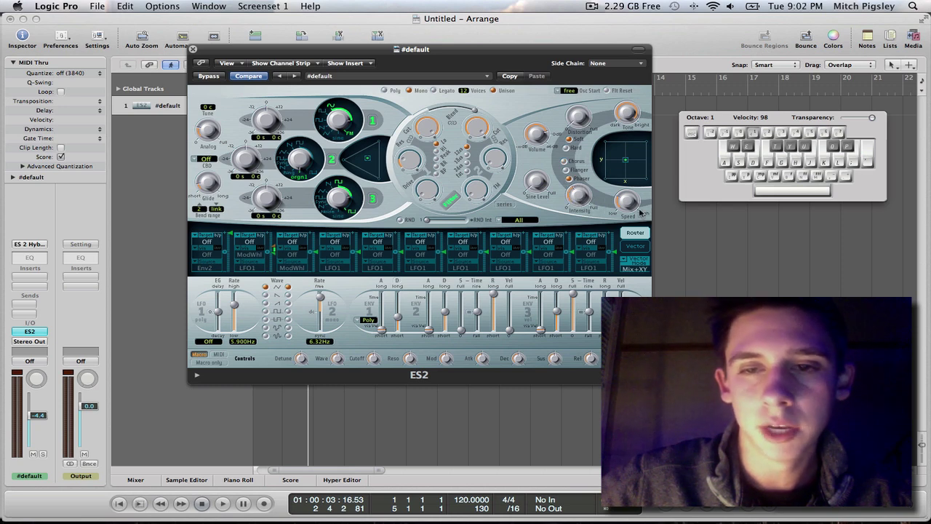
pyautogui.moveTo(633, 215)
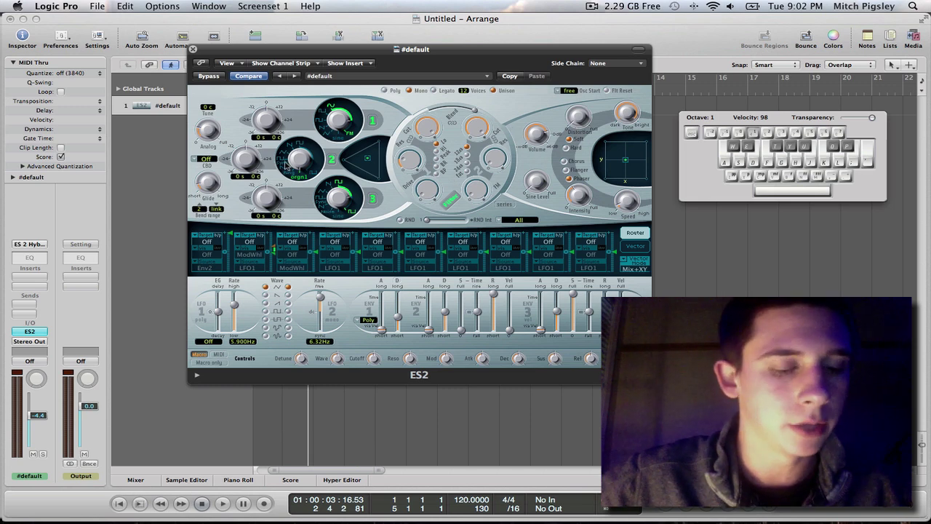
# Audition the patch on low notes, dropping an octave with Z and returning with X
pyautogui.press('k')
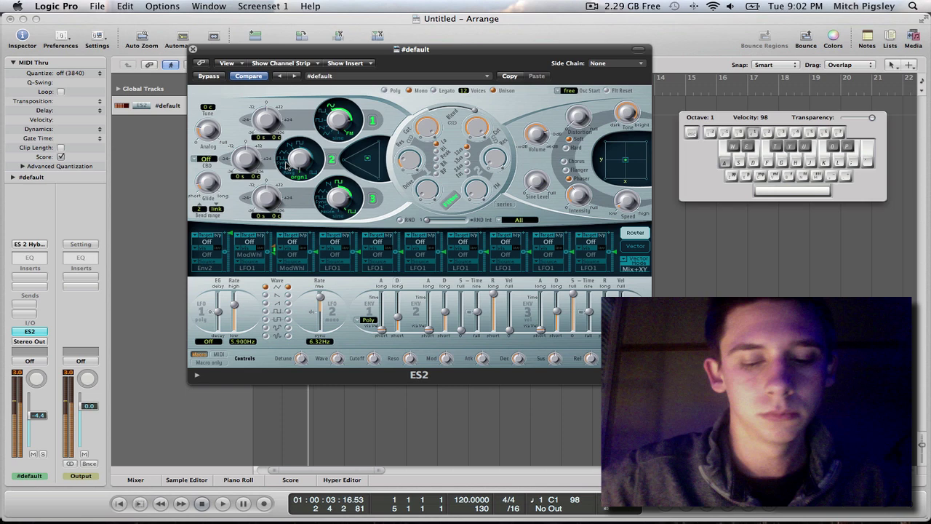
pyautogui.press('z')
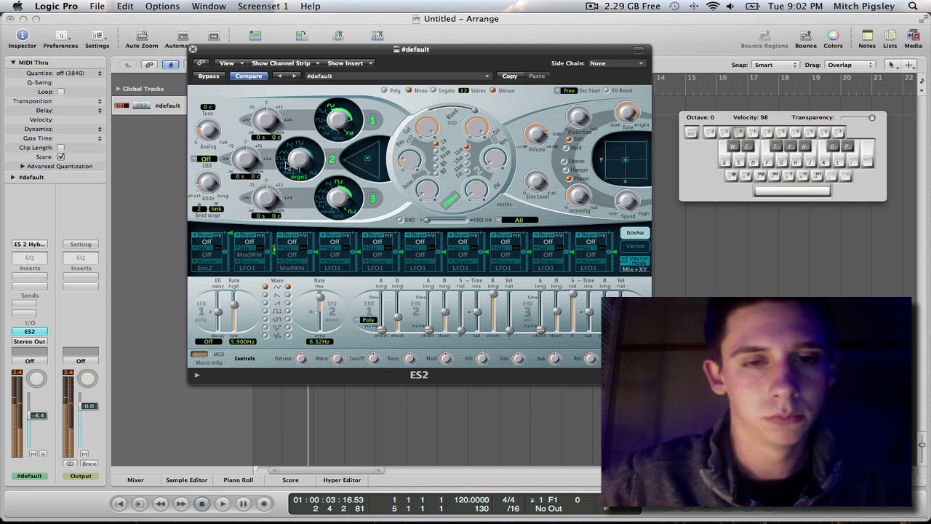
pyautogui.press('a')
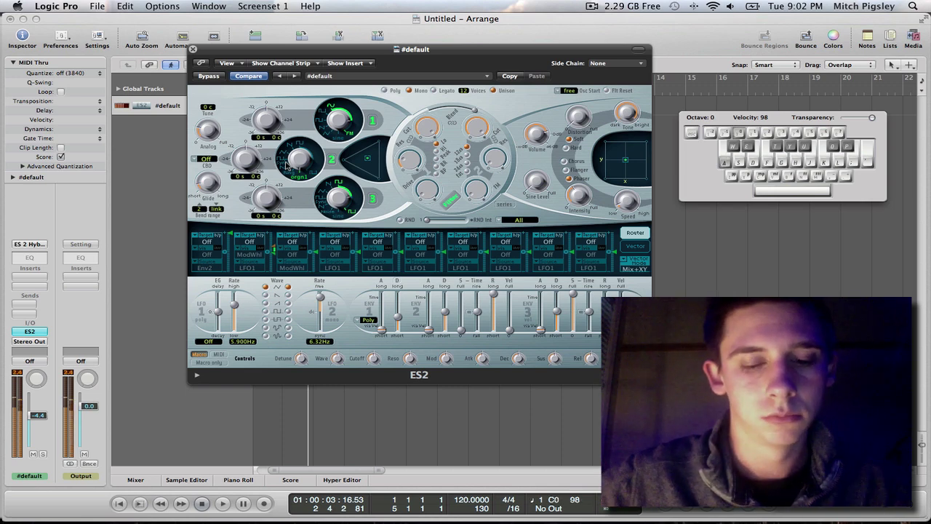
pyautogui.press('x')
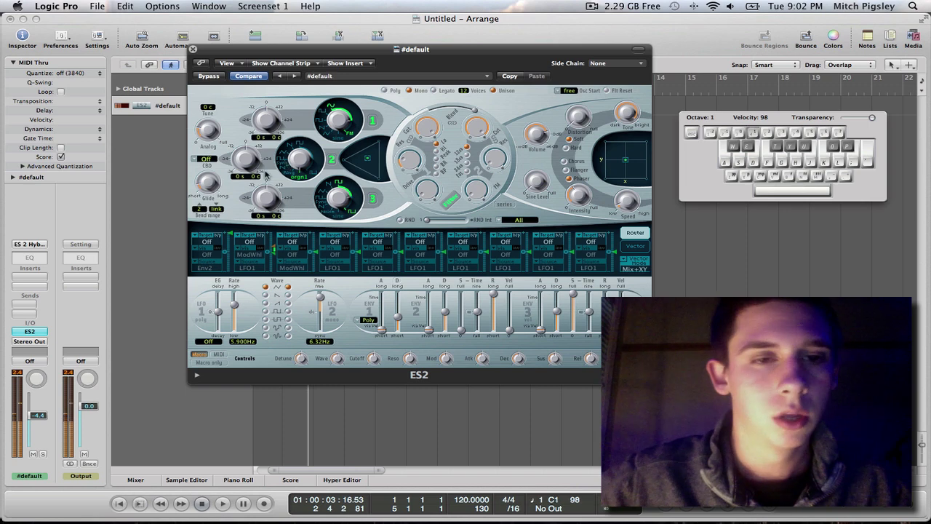
pyautogui.press('a')
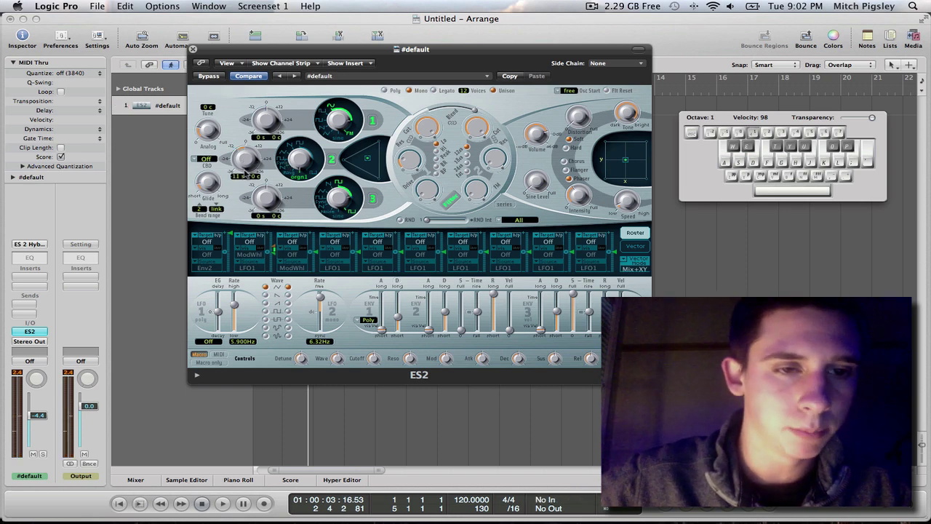
pyautogui.press('l')
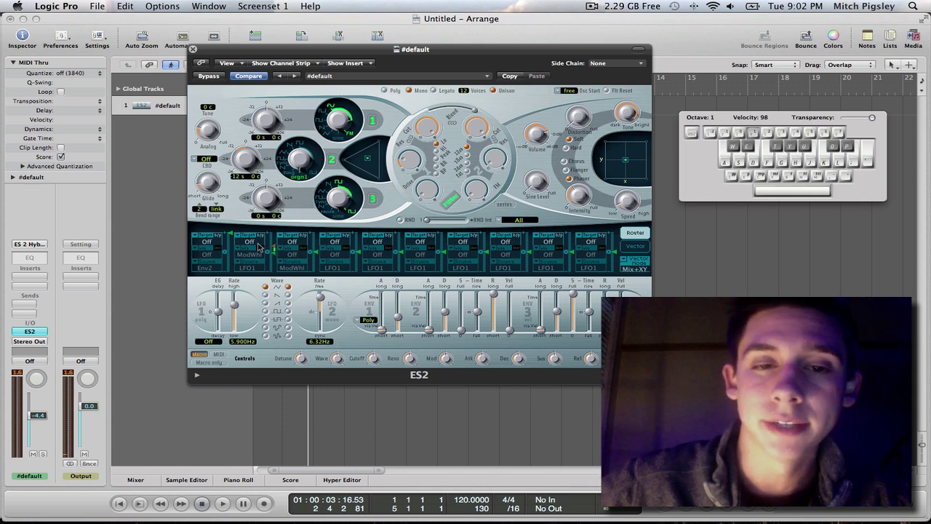
# Set router slot 1's modulation target to Pitch123
pyautogui.click(206, 241)
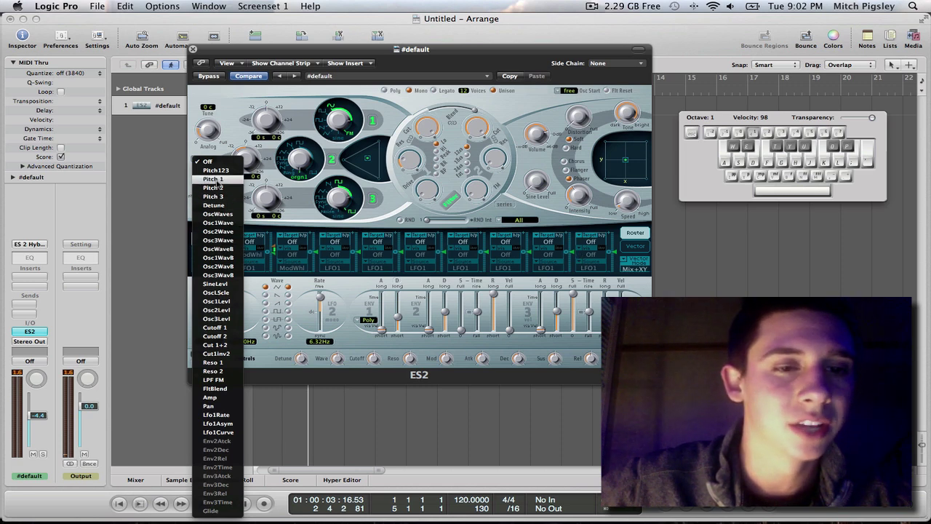
pyautogui.click(217, 170)
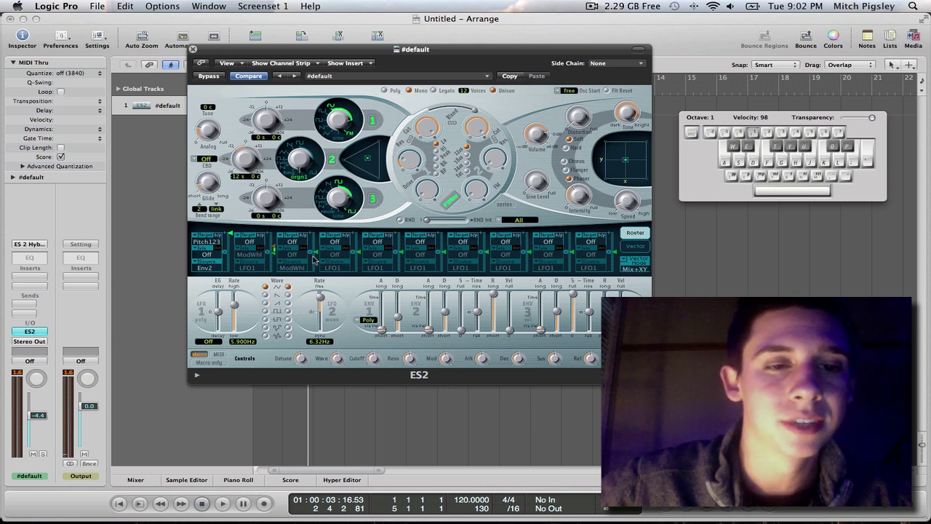
pyautogui.click(208, 244)
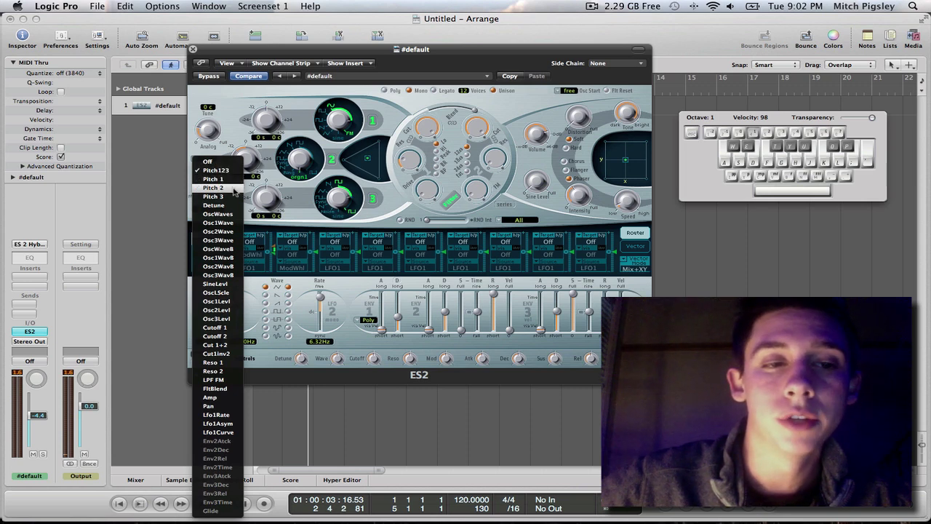
pyautogui.press('Escape')
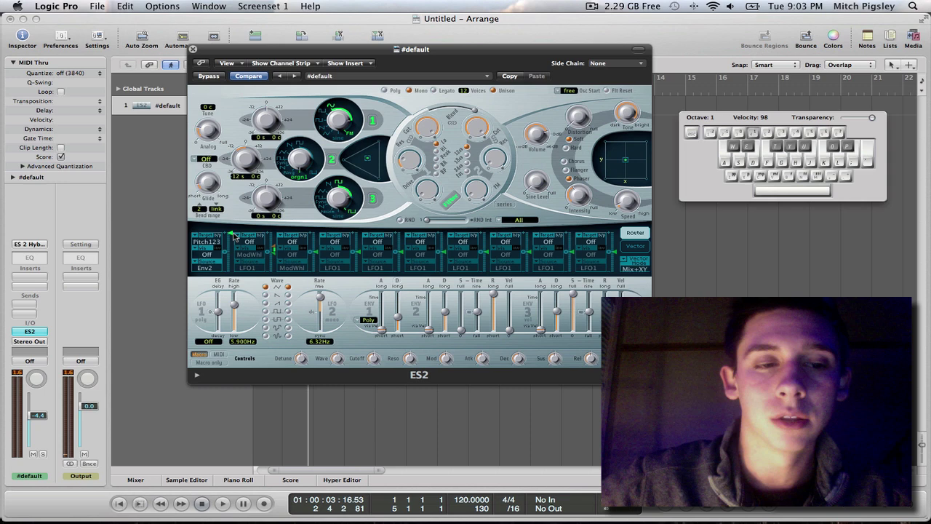
# Adjust the Pitch123 modulation intensity and make Env1 its source
pyautogui.moveTo(234, 237); pyautogui.dragTo(236, 273)
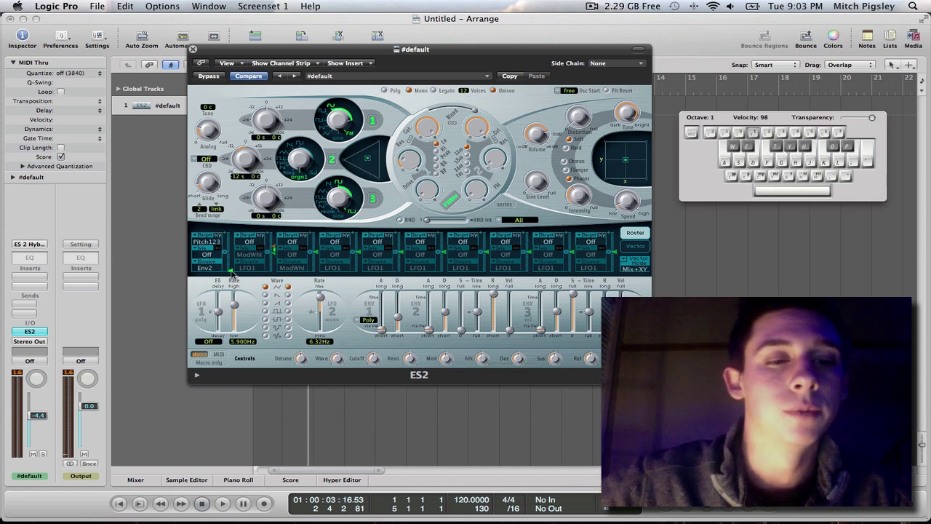
pyautogui.moveTo(237, 279); pyautogui.dragTo(231, 234)
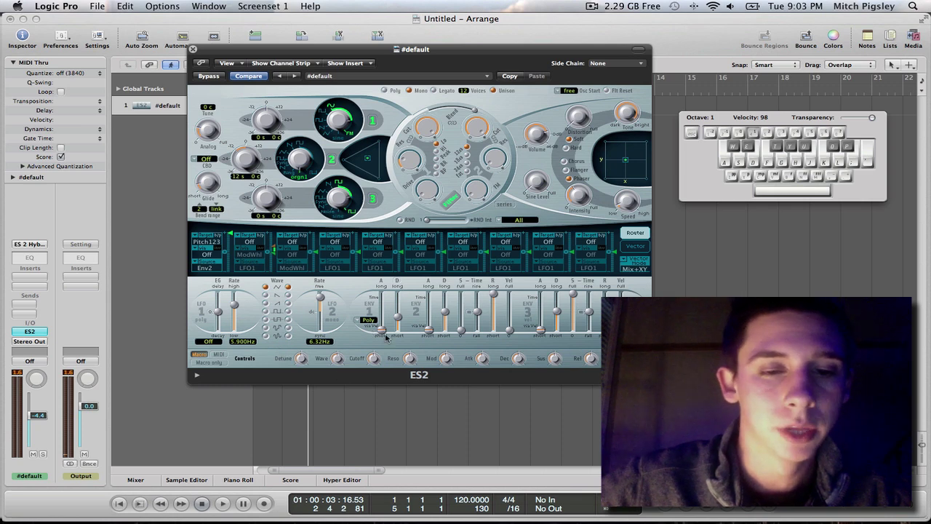
pyautogui.click(207, 269)
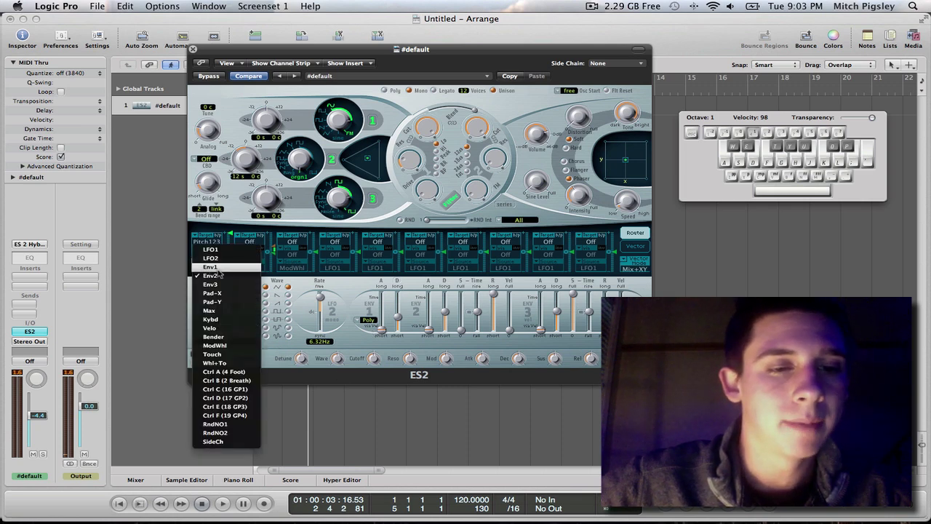
pyautogui.click(217, 269)
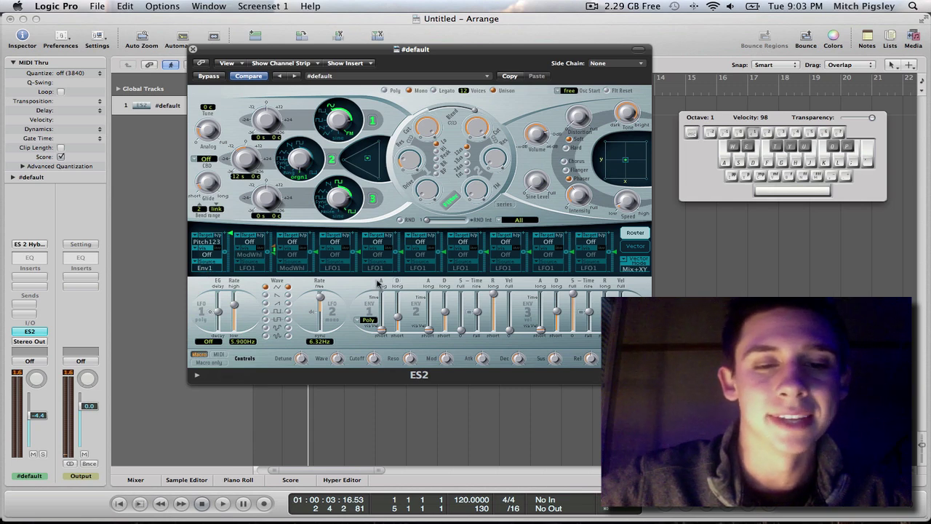
# Change Env1's trigger mode from Poly to Mono
pyautogui.click(377, 322)
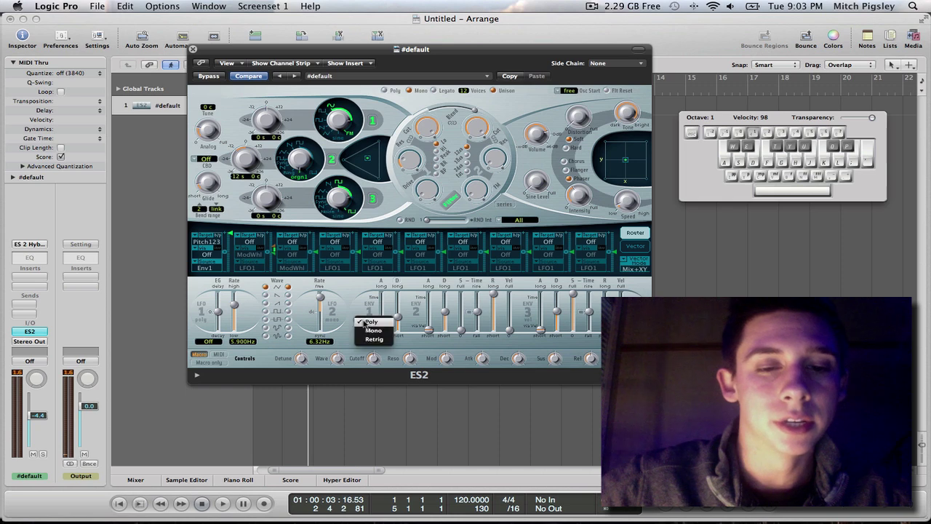
pyautogui.click(366, 328)
pyautogui.click(366, 324)
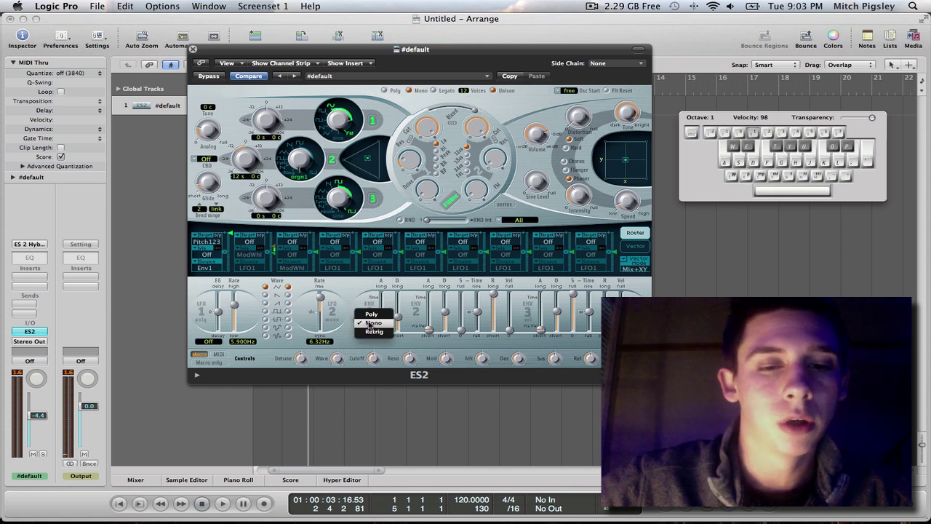
pyautogui.click(381, 325)
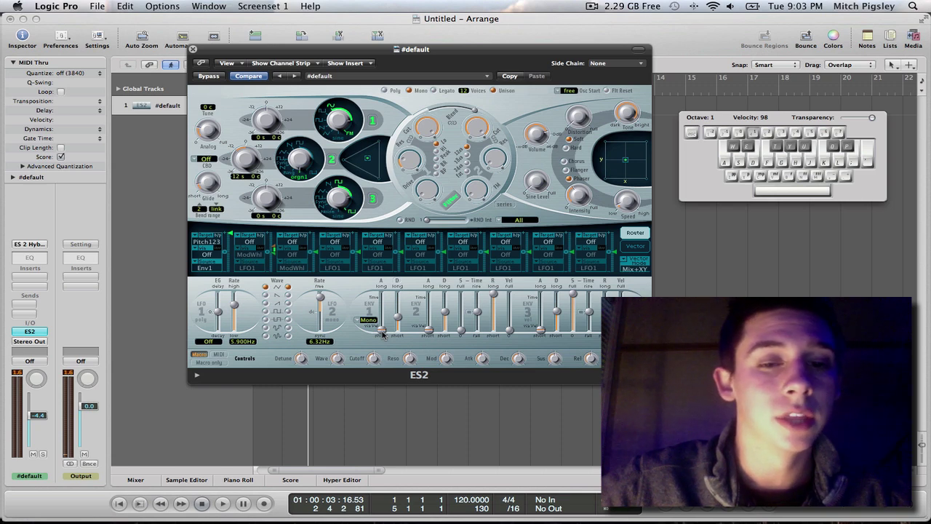
# Lengthen Env1's decay and its attack to about 1200 ms, testing with C1 notes
pyautogui.moveTo(383, 334); pyautogui.dragTo(381, 309)
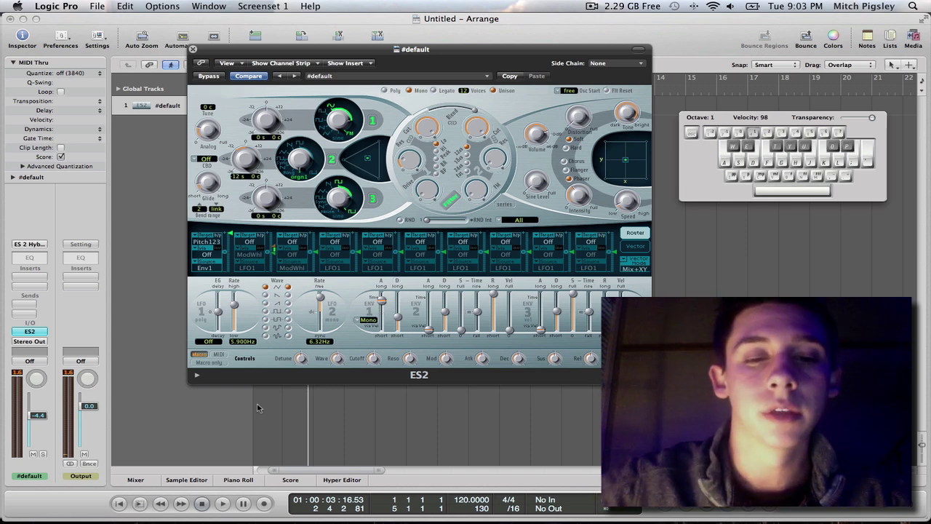
pyautogui.moveTo(379, 298); pyautogui.dragTo(389, 335)
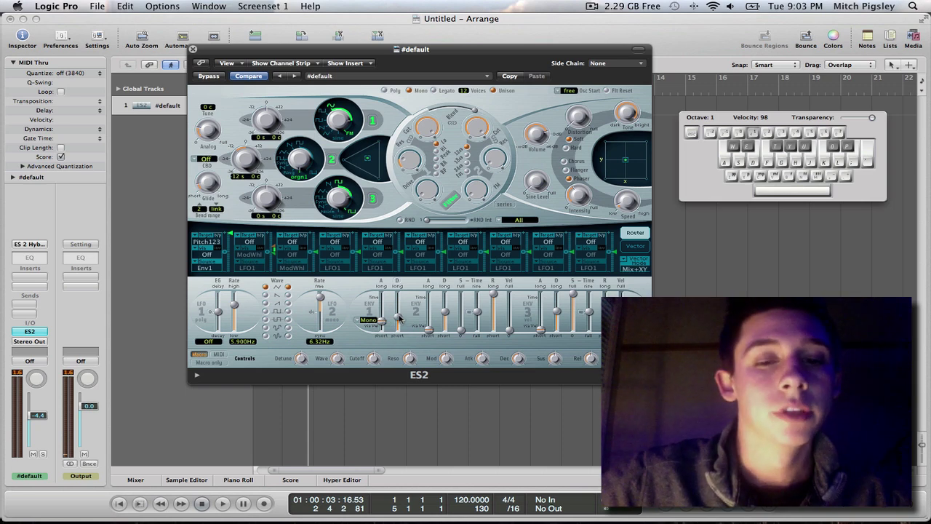
pyautogui.moveTo(401, 326)
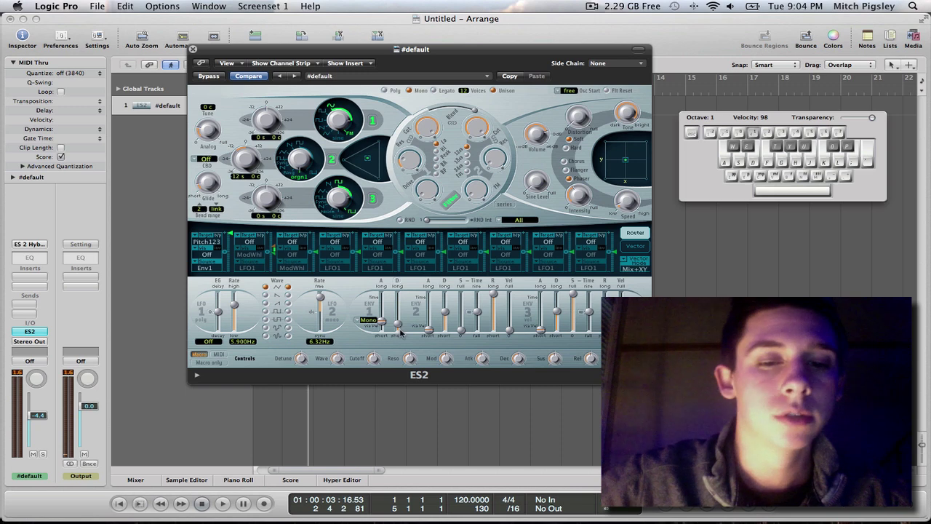
pyautogui.moveTo(399, 331); pyautogui.dragTo(405, 324)
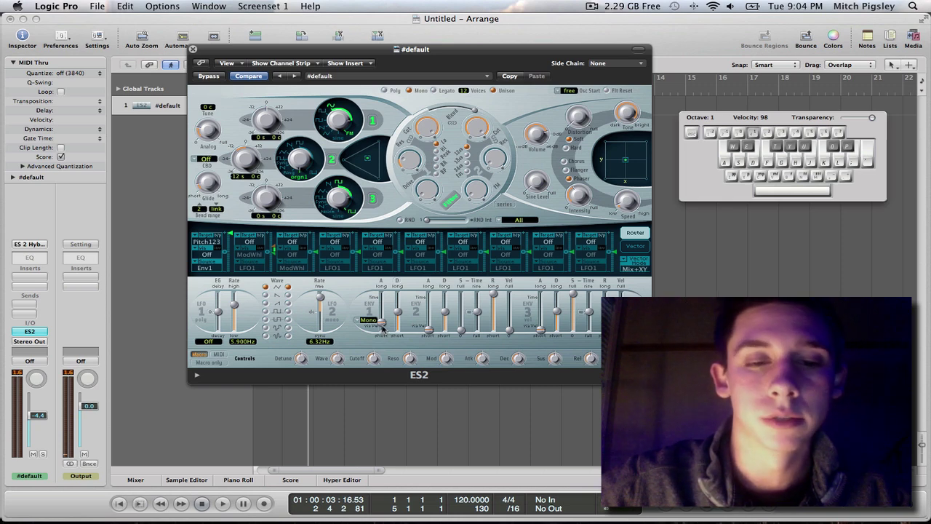
pyautogui.press('a')
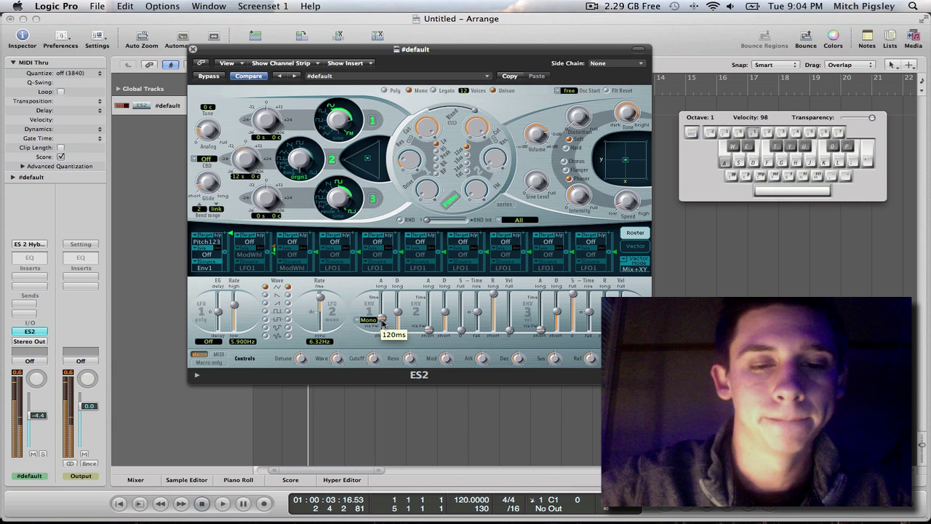
pyautogui.moveTo(381, 322); pyautogui.dragTo(383, 300)
pyautogui.press('a')
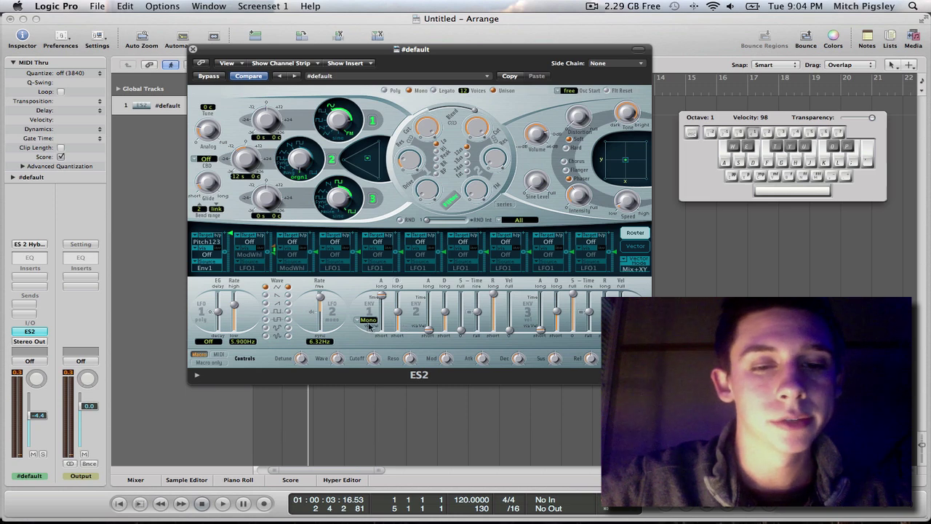
pyautogui.moveTo(399, 313)
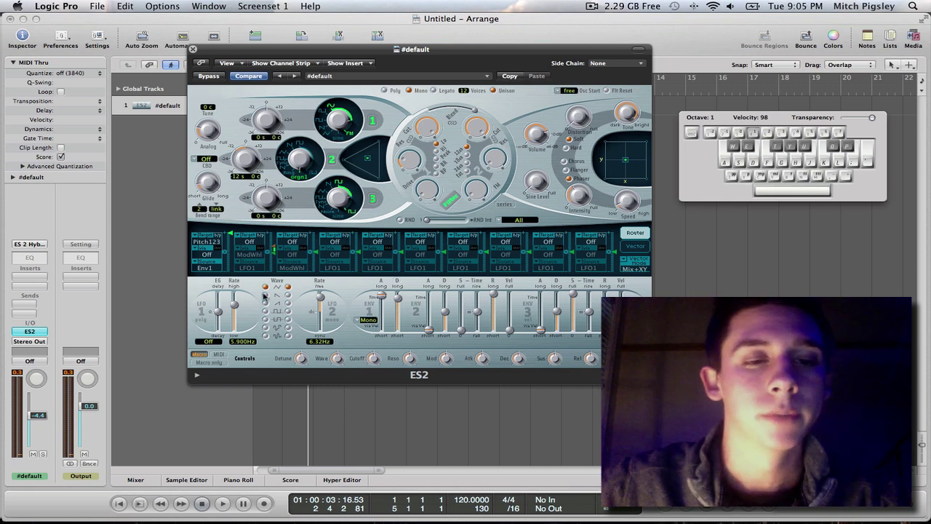
# Change Env1's Pitch123 bend amount, then audition a C1 note and an F2 an octave up
pyautogui.moveTo(231, 245); pyautogui.dragTo(234, 321)
pyautogui.press('a')
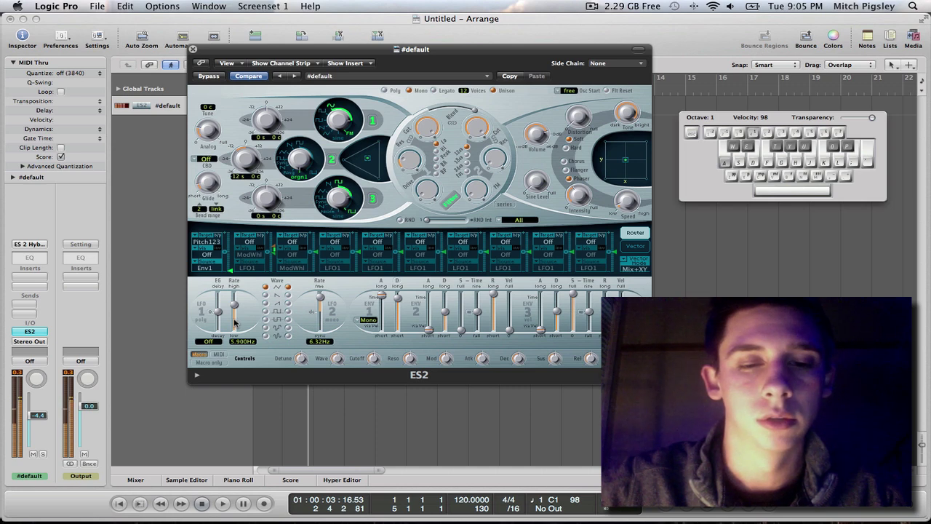
pyautogui.press('x')
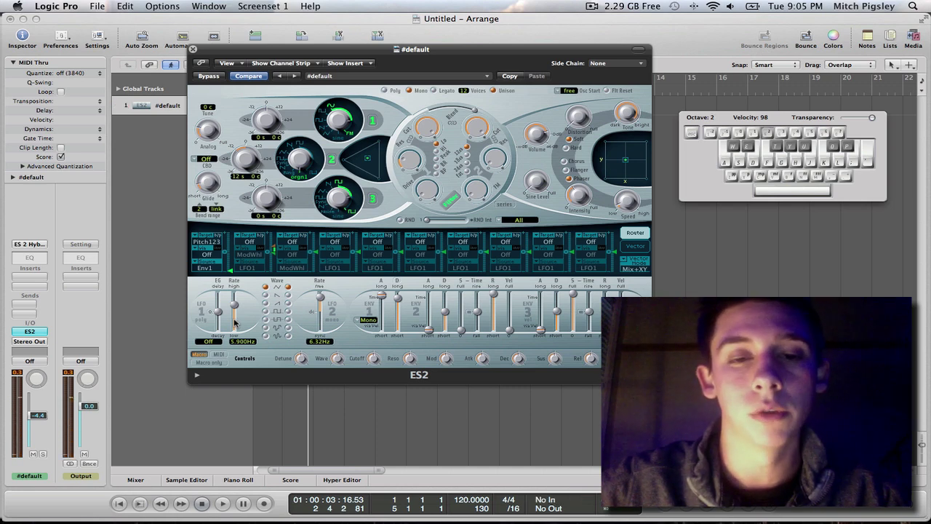
pyautogui.press('f')
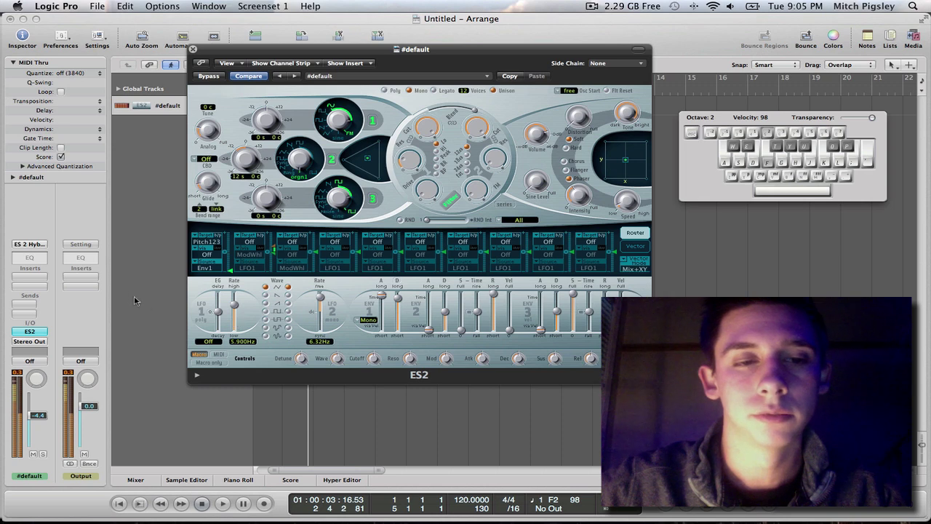